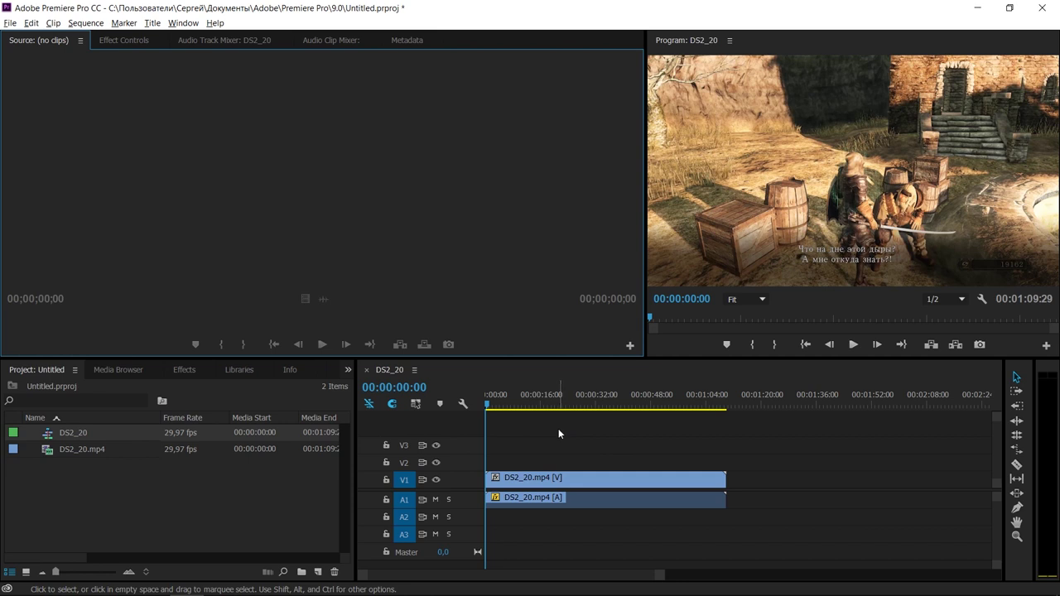
# Cut the DS2_20.mp4 video and audio with Ctrl+K at 00:00:14:06 and 00:00:34:05.
pyautogui.click(490, 406)
pyautogui.moveTo(491, 408); pyautogui.dragTo(535, 411)
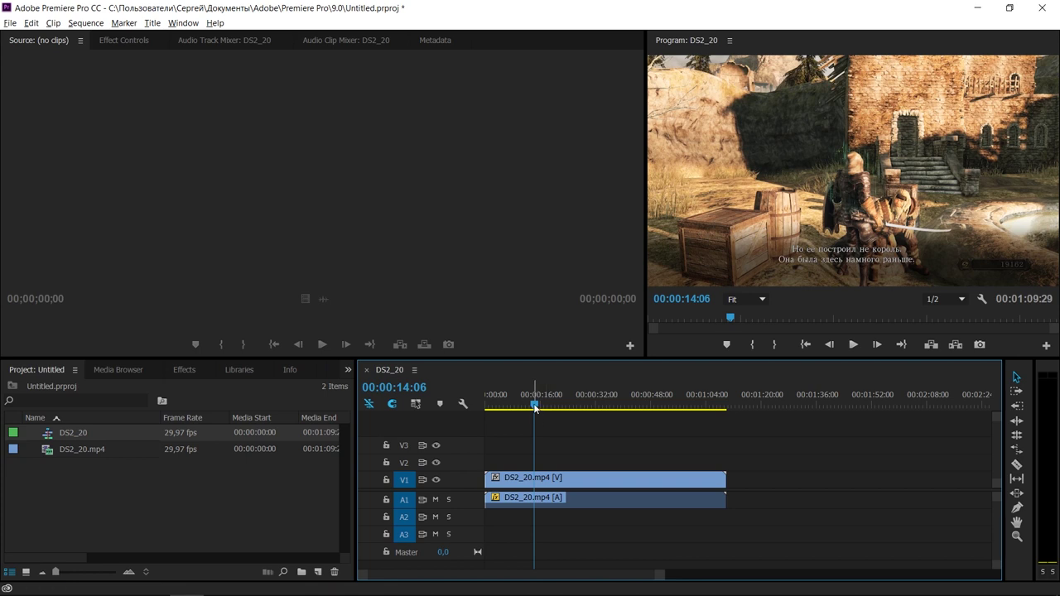
pyautogui.hotkey('ctrl', 'k')
pyautogui.moveTo(535, 405); pyautogui.dragTo(603, 404)
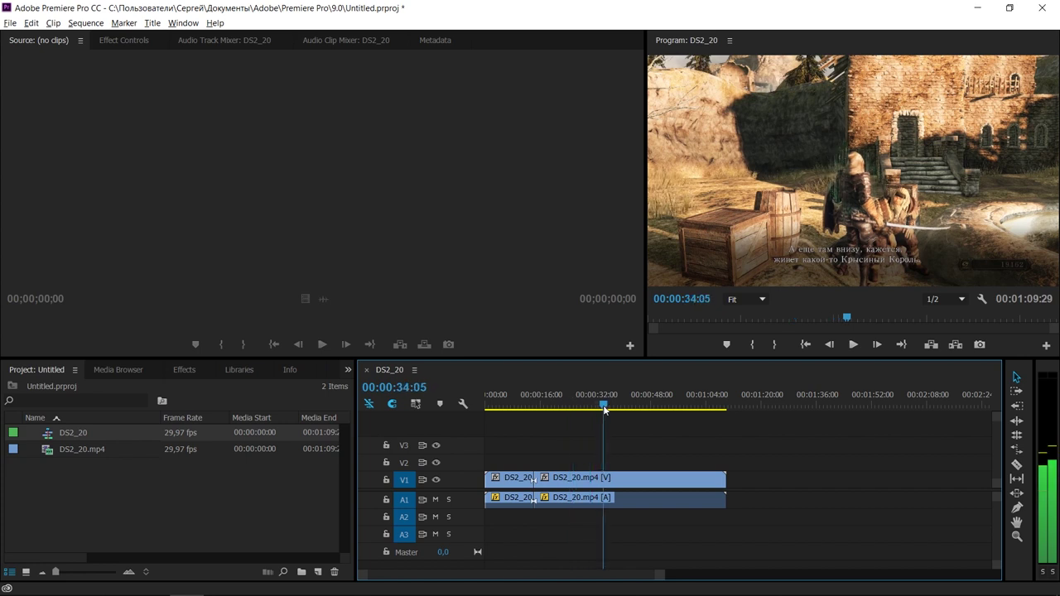
pyautogui.hotkey('ctrl', 'k')
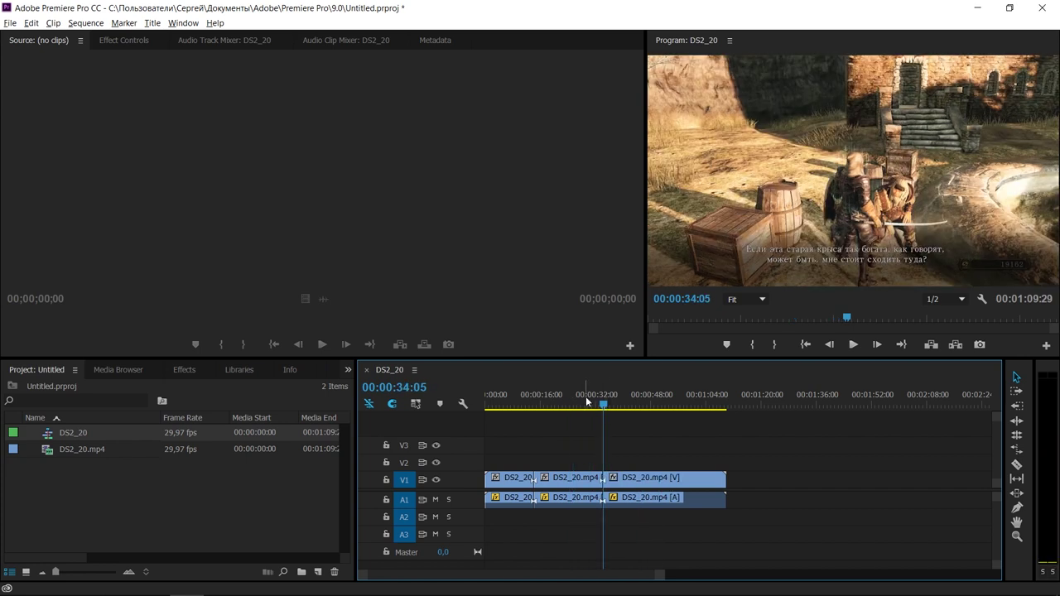
# Set the middle clip's Motion Scale to 350 in Effect Controls.
pyautogui.click(572, 479)
pyautogui.click(123, 40)
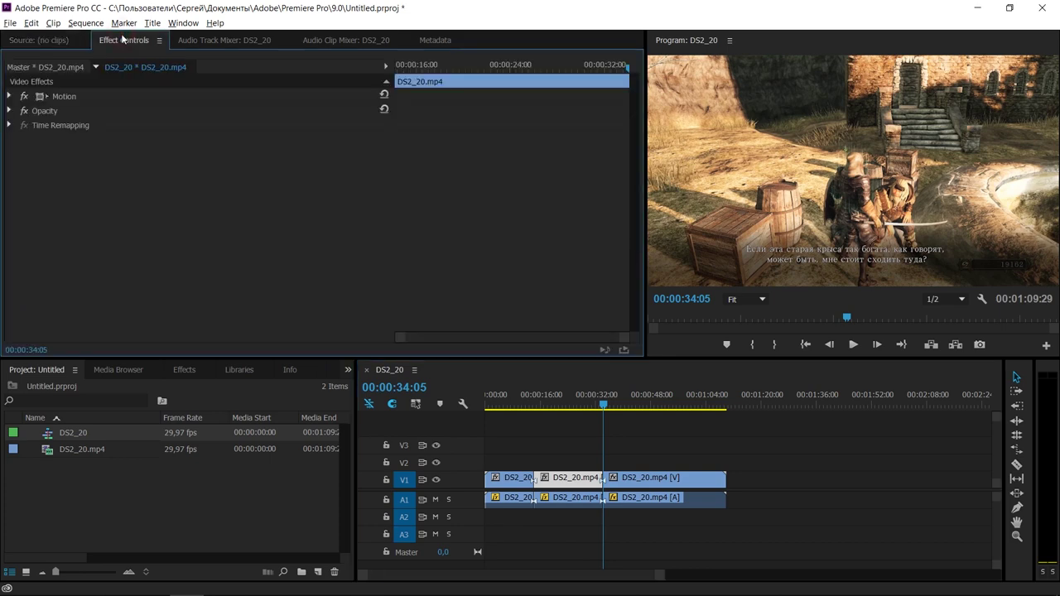
pyautogui.click(416, 64)
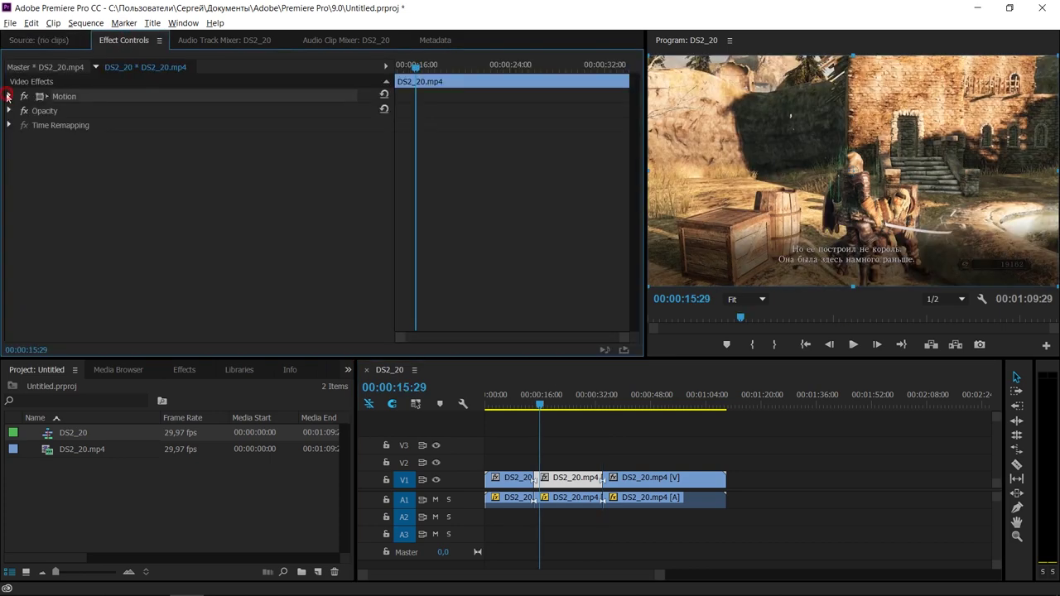
pyautogui.click(10, 96)
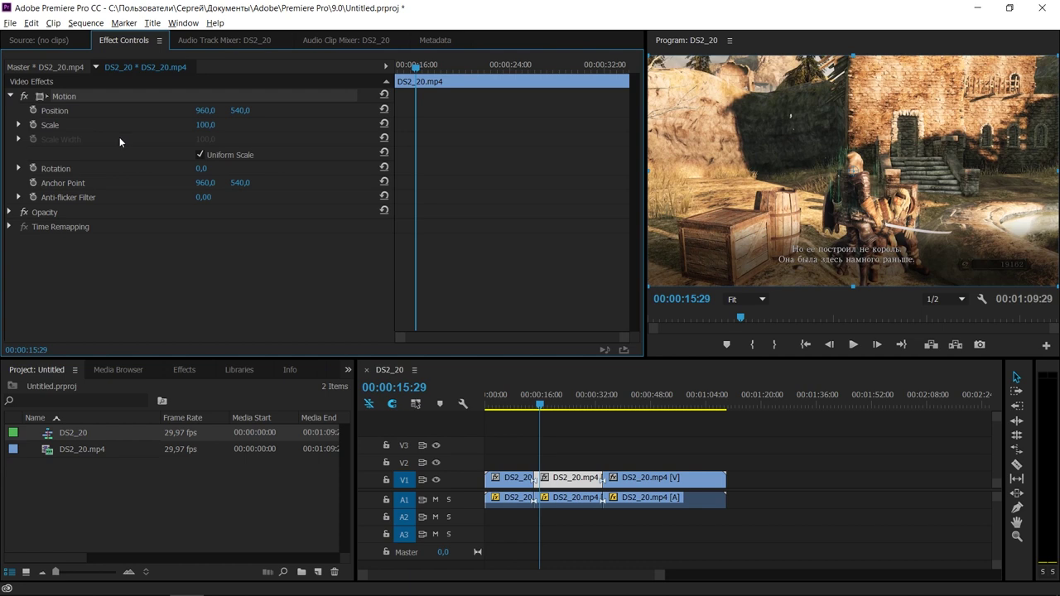
pyautogui.click(205, 126)
pyautogui.write('350')
pyautogui.press('Return')
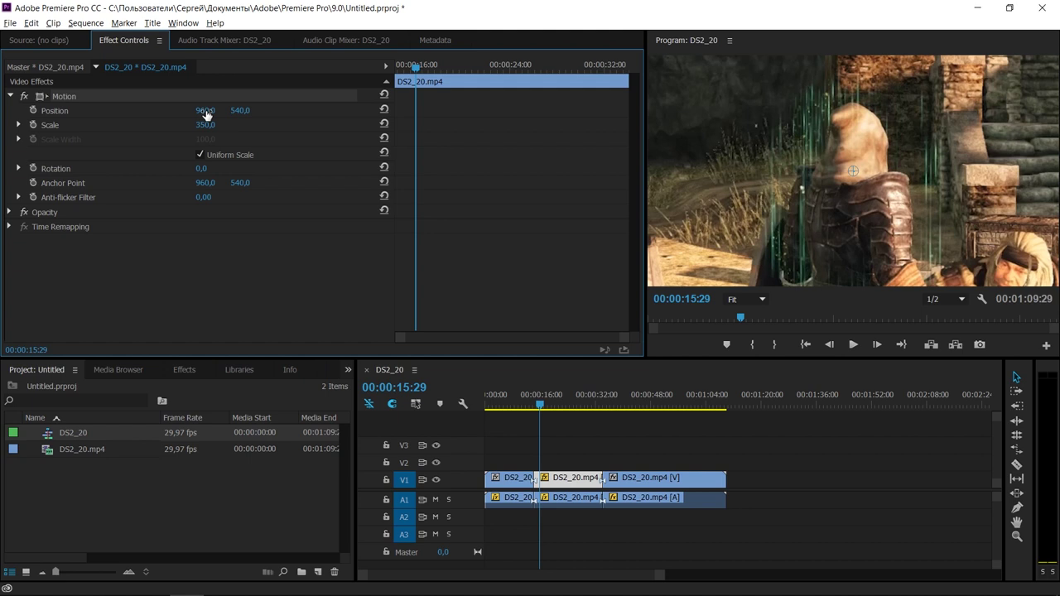
# Drag the zoomed image up-left in the Program monitor toward the swordsman.
pyautogui.moveTo(205, 110)
pyautogui.mouseDown()
pyautogui.moveTo(149, 110)
pyautogui.moveTo(457, 117)
pyautogui.mouseUp()
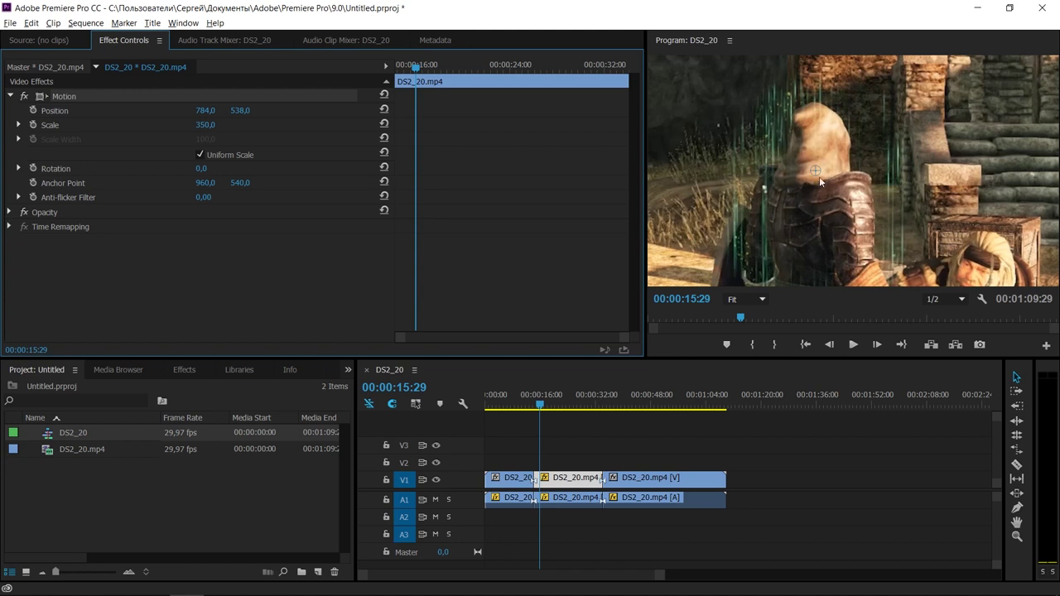
pyautogui.click(792, 132)
pyautogui.moveTo(861, 162); pyautogui.dragTo(748, 82)
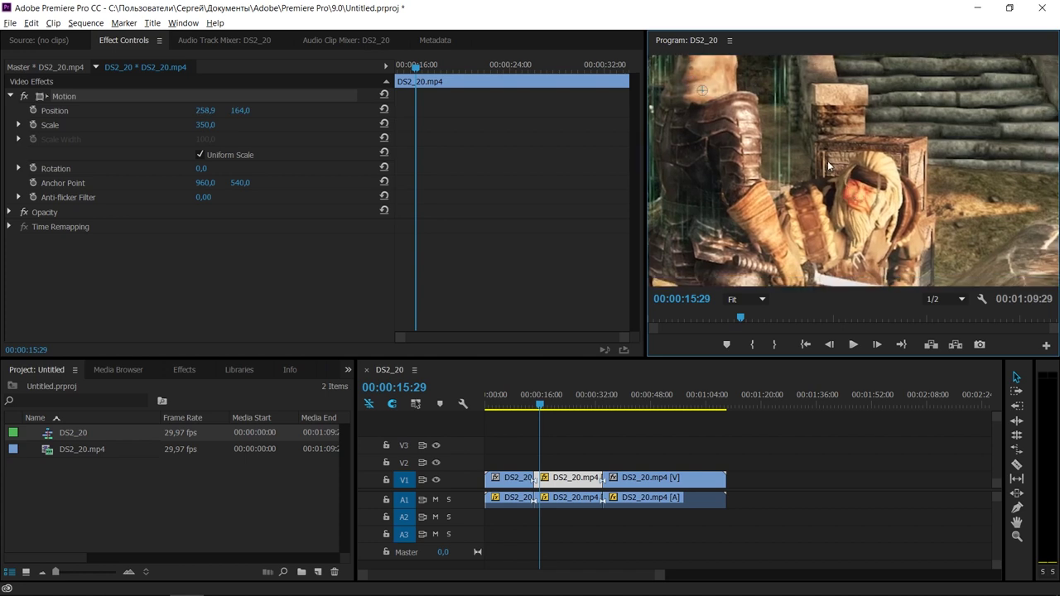
pyautogui.moveTo(856, 195); pyautogui.dragTo(846, 160)
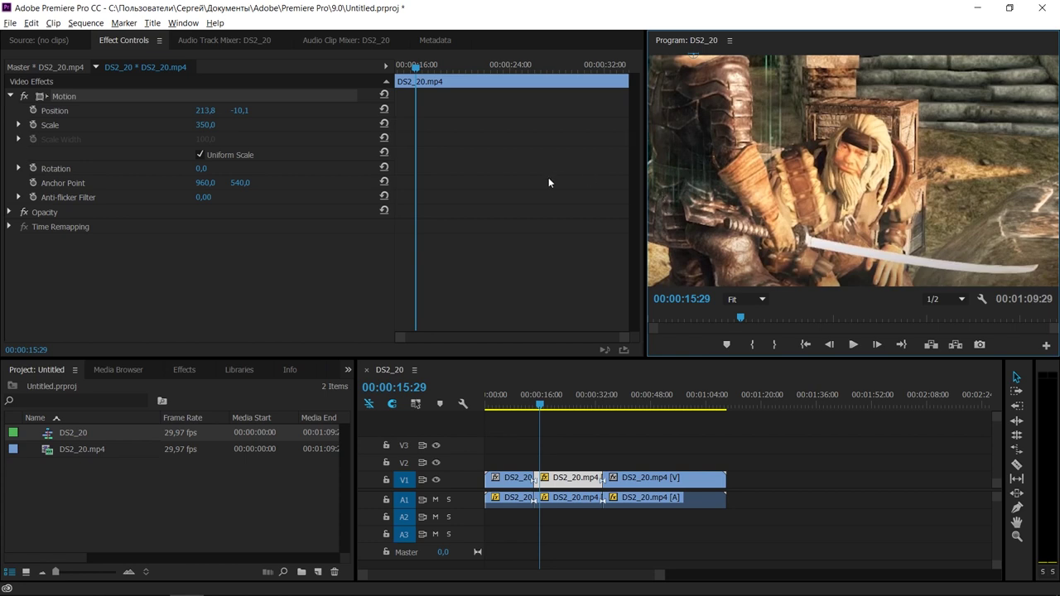
# Raise Scale to 450 and recentre on the bearded swordsman at Position -27.8, -103.6.
pyautogui.click(202, 127)
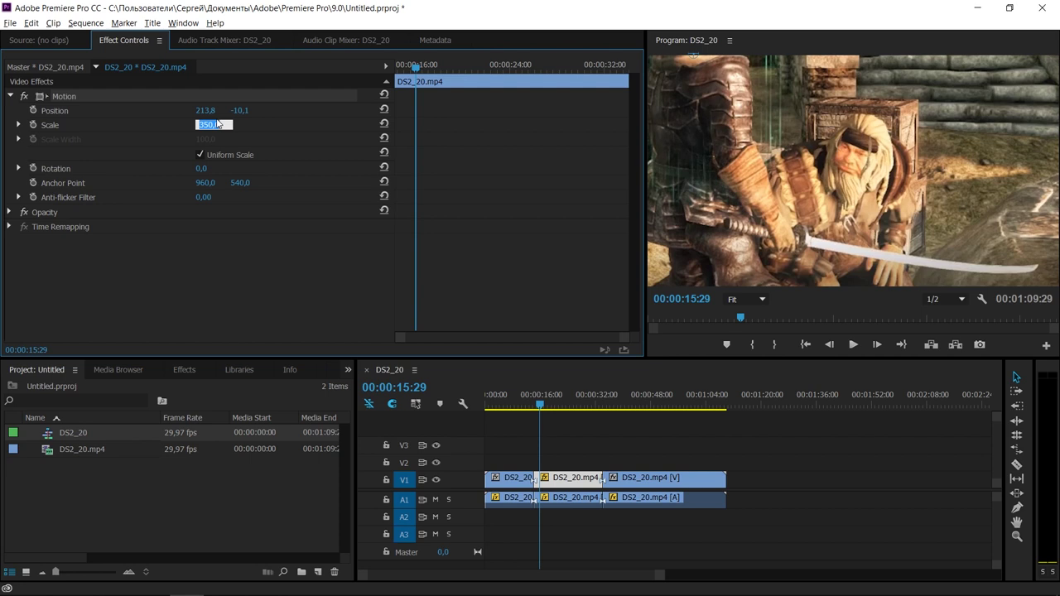
pyautogui.write('450')
pyautogui.press('Return')
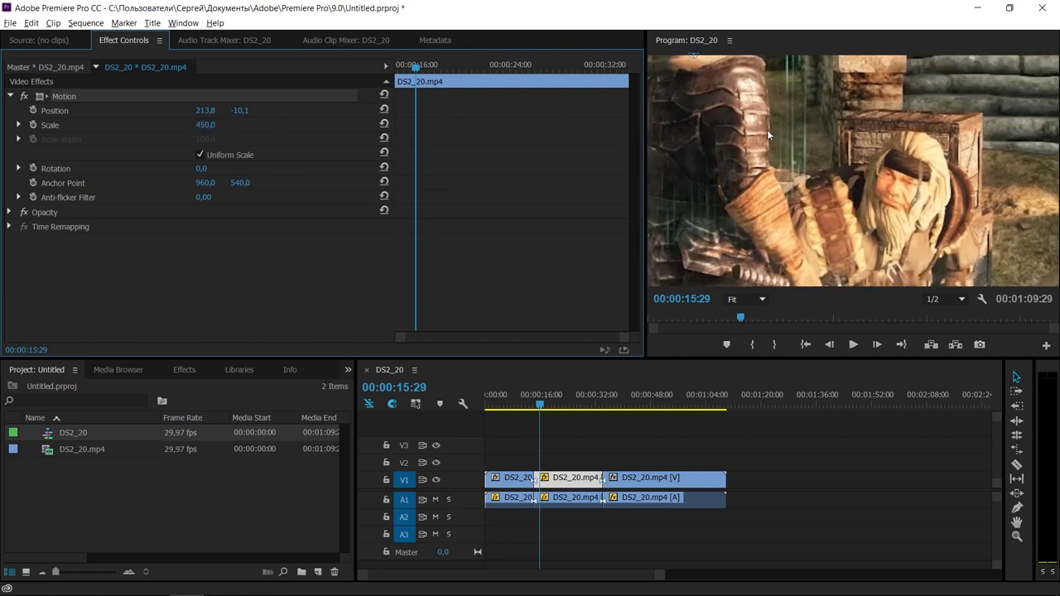
pyautogui.click(826, 133)
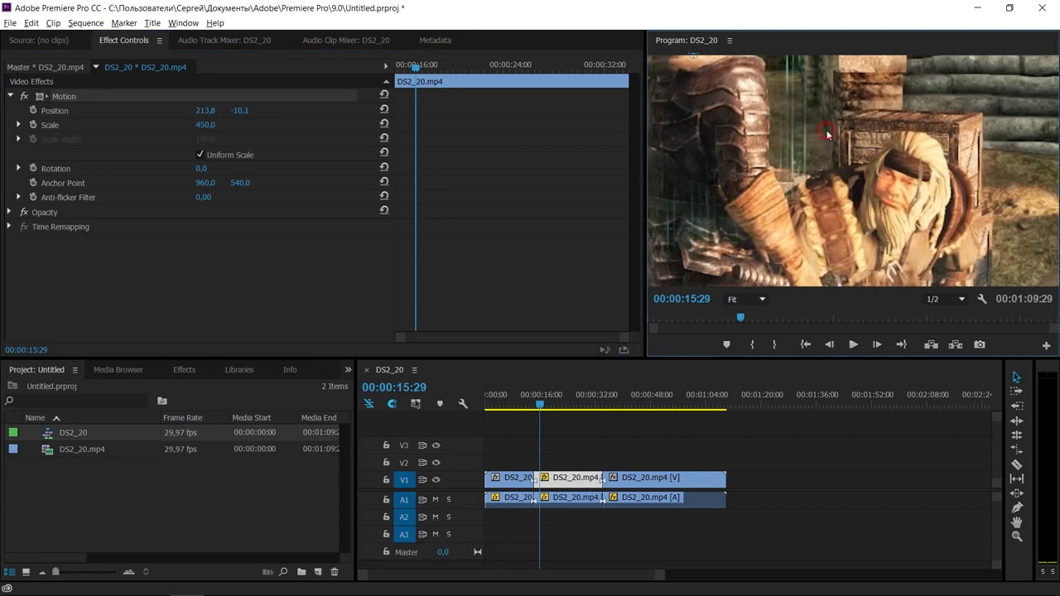
pyautogui.moveTo(933, 214); pyautogui.dragTo(883, 197)
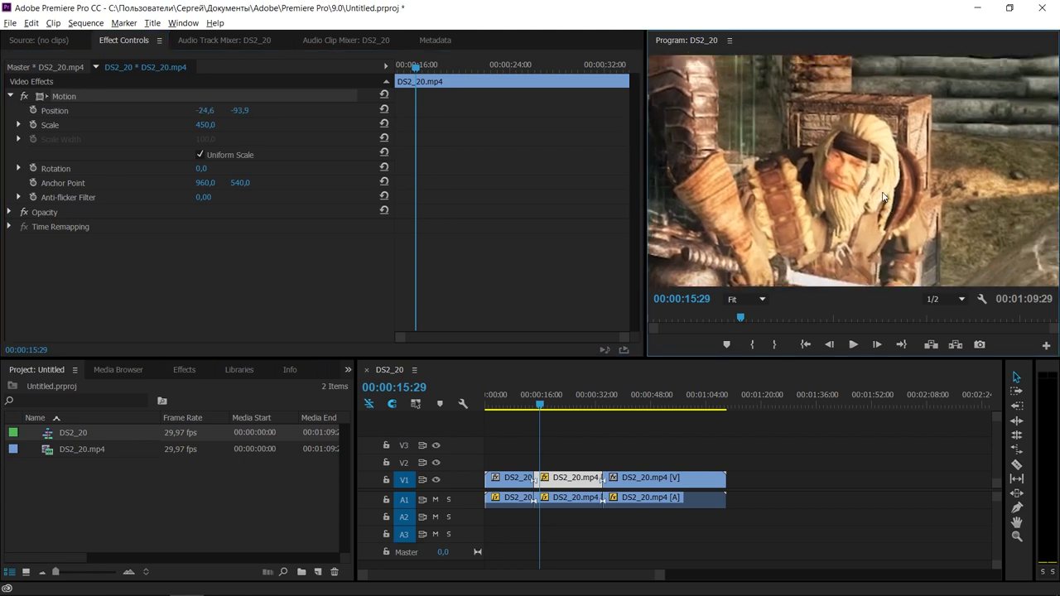
pyautogui.moveTo(886, 203); pyautogui.dragTo(885, 205)
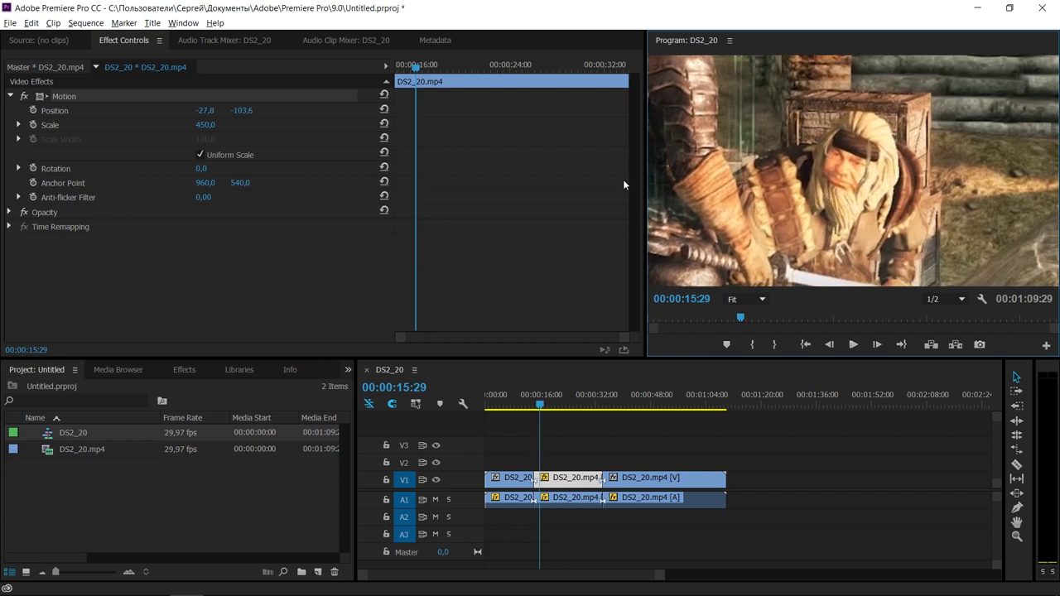
pyautogui.click(529, 404)
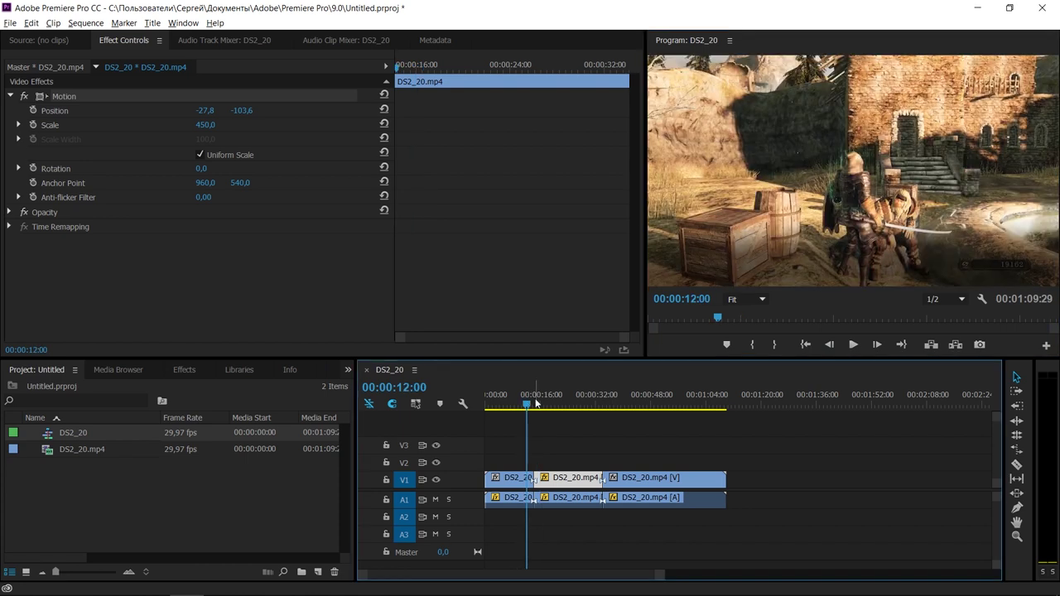
pyautogui.press('space')
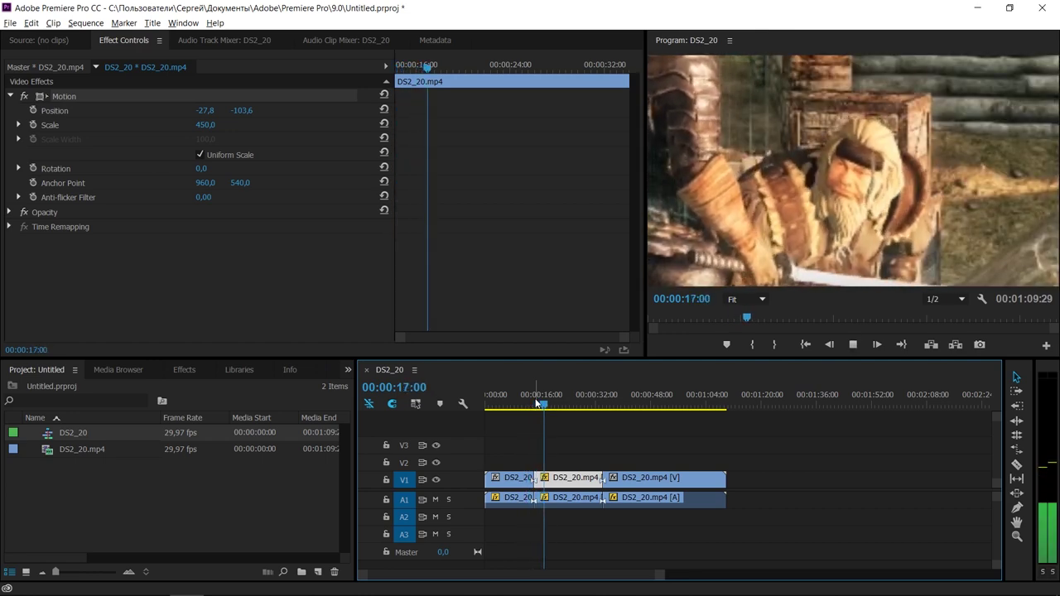
pyautogui.press('space')
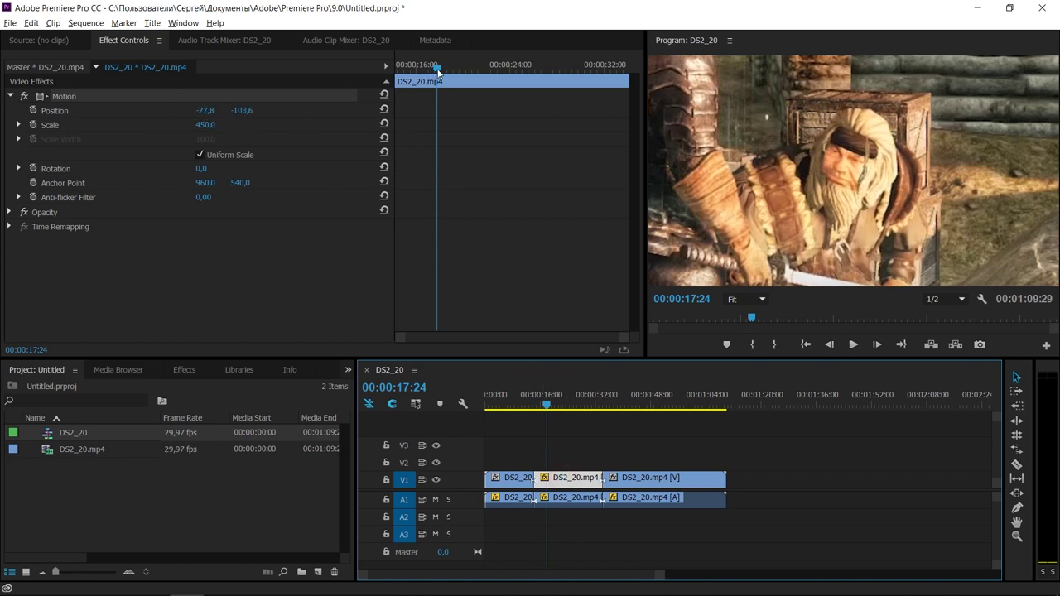
pyautogui.moveTo(438, 70); pyautogui.dragTo(419, 74)
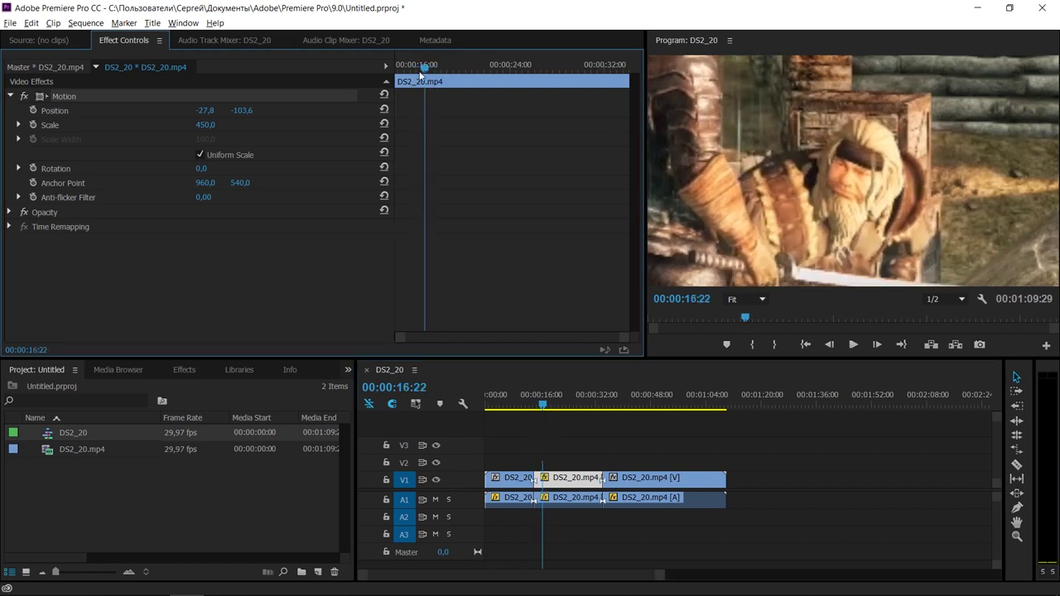
# Keyframe Position and Scale at the 450 zoom, with earlier full-frame 100 keyframes, and preview the zoom-in.
pyautogui.click(33, 110)
pyautogui.click(33, 124)
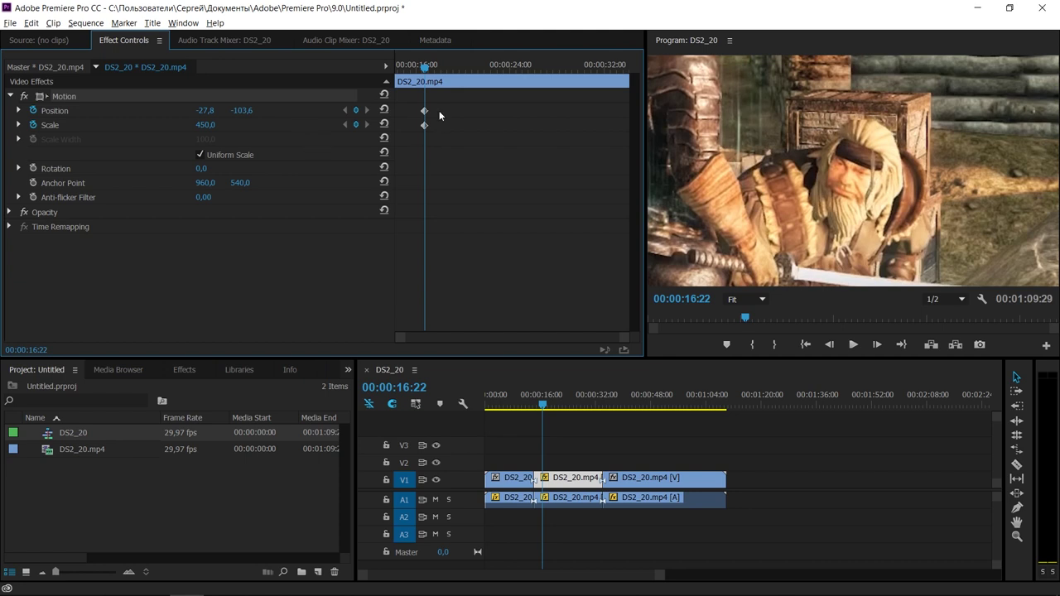
pyautogui.moveTo(424, 67); pyautogui.dragTo(376, 73)
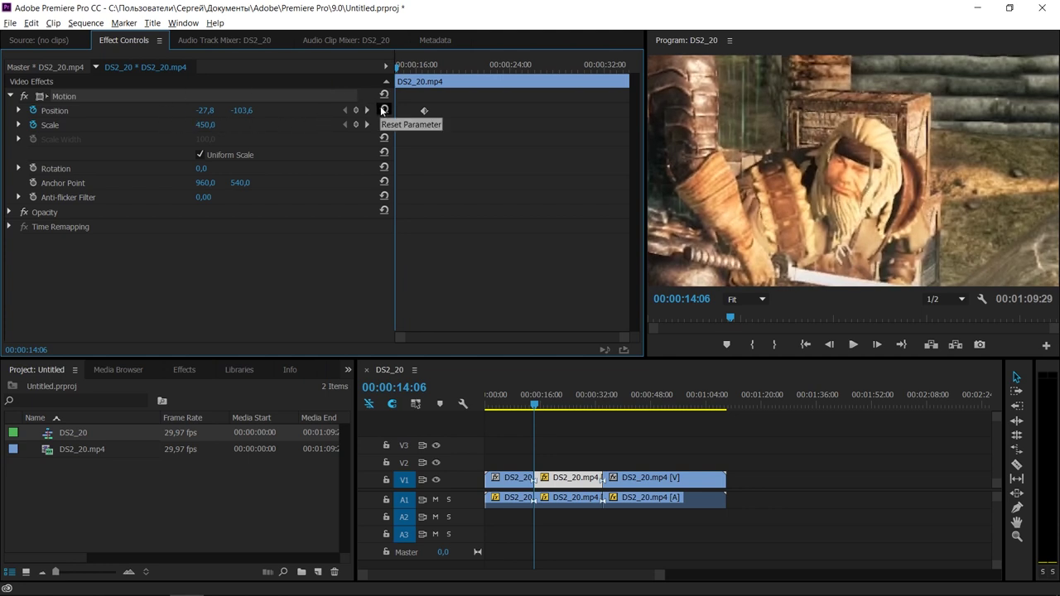
pyautogui.click(383, 109)
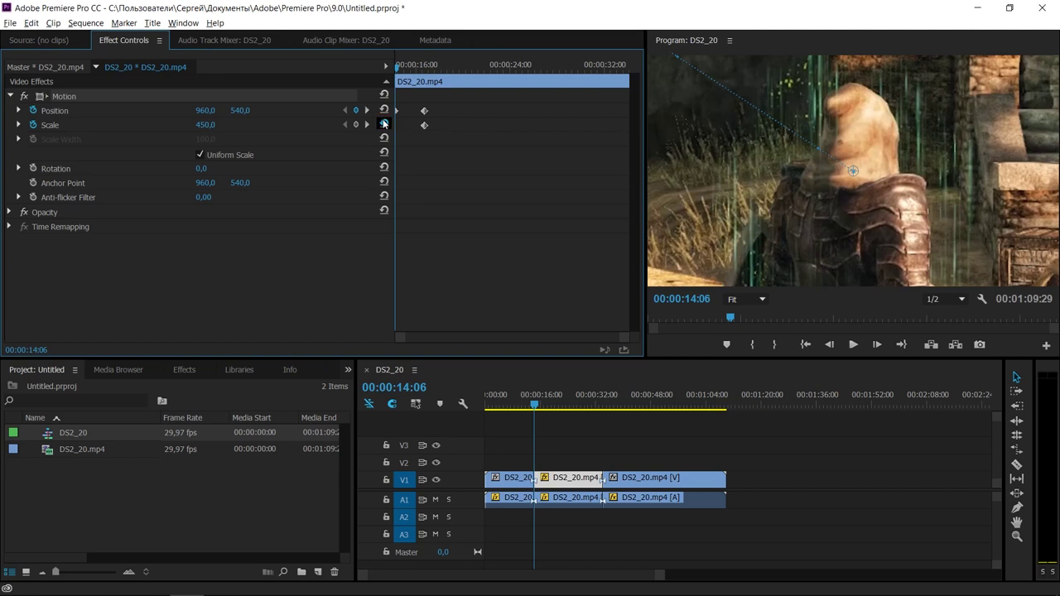
pyautogui.click(383, 124)
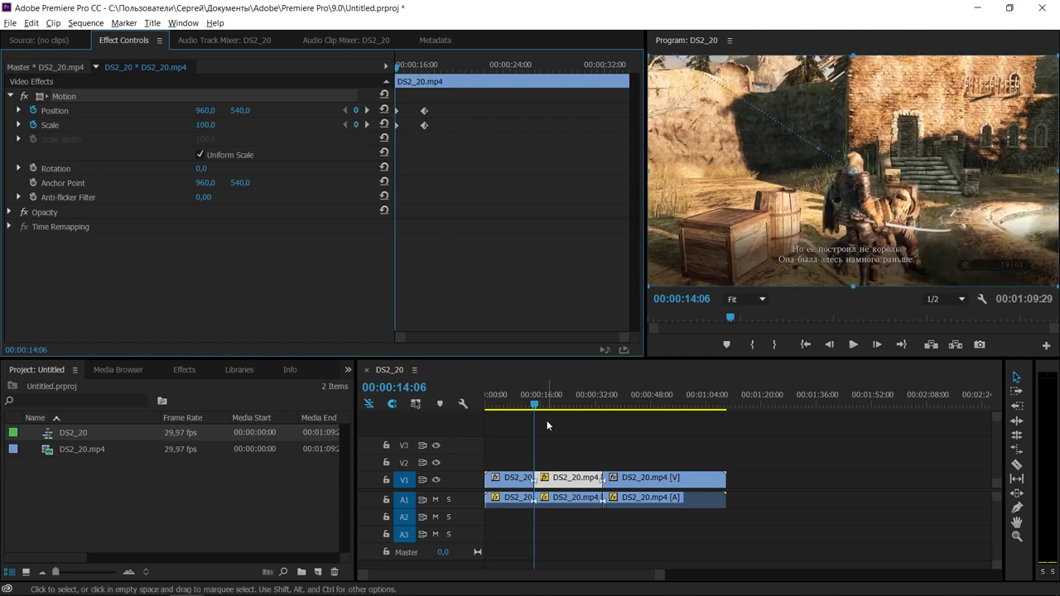
pyautogui.click(524, 405)
pyautogui.press('space')
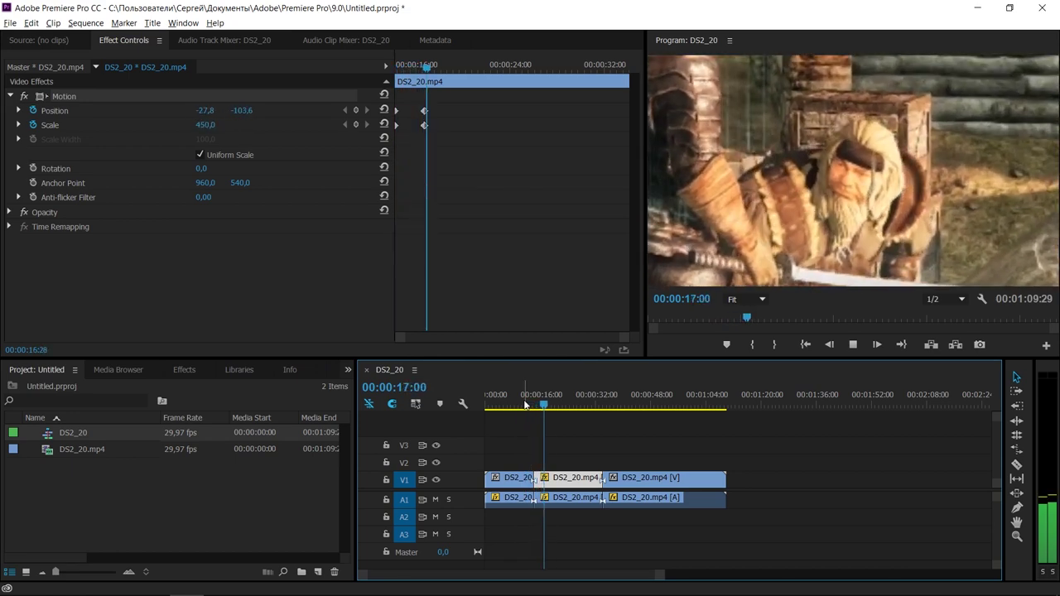
pyautogui.press('space')
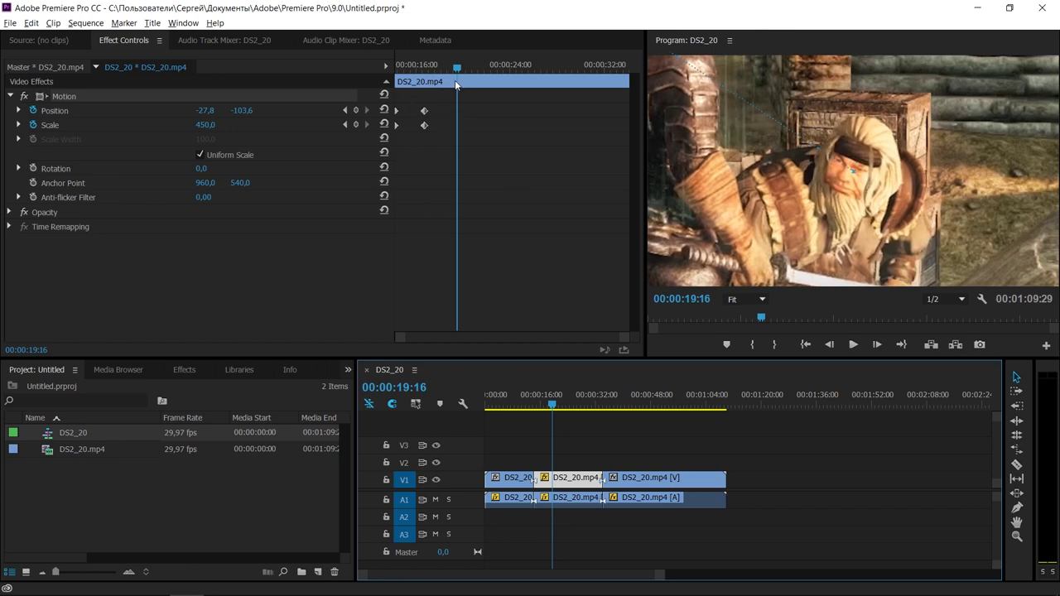
# Add hold keyframes at 00:00:31:12, reset Position and Scale to 100 at 00:00:34:05, and preview.
pyautogui.moveTo(457, 67); pyautogui.dragTo(596, 71)
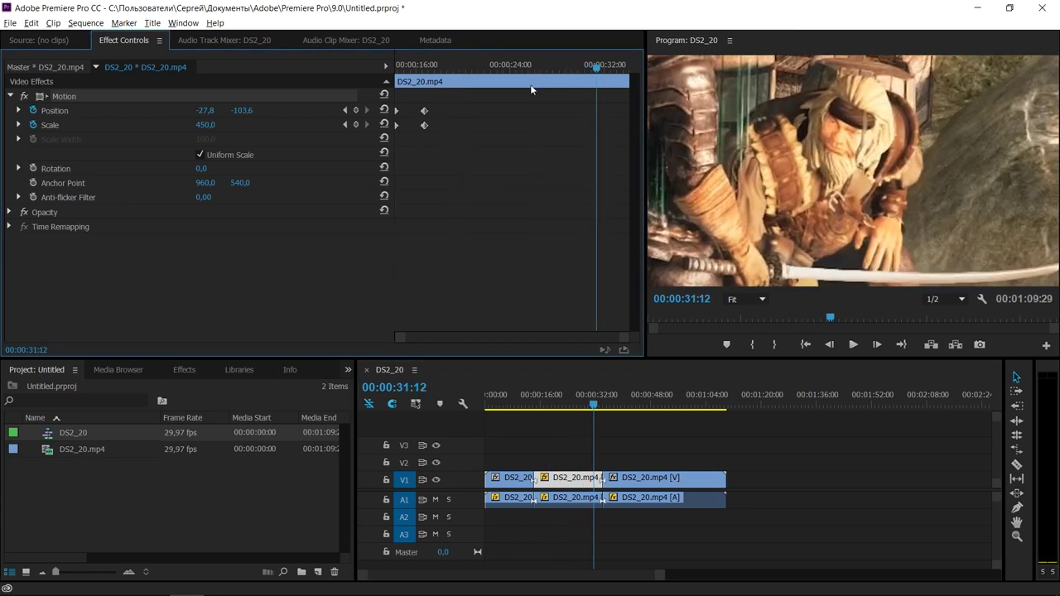
pyautogui.click(356, 110)
pyautogui.click(358, 125)
pyautogui.moveTo(603, 69); pyautogui.dragTo(655, 74)
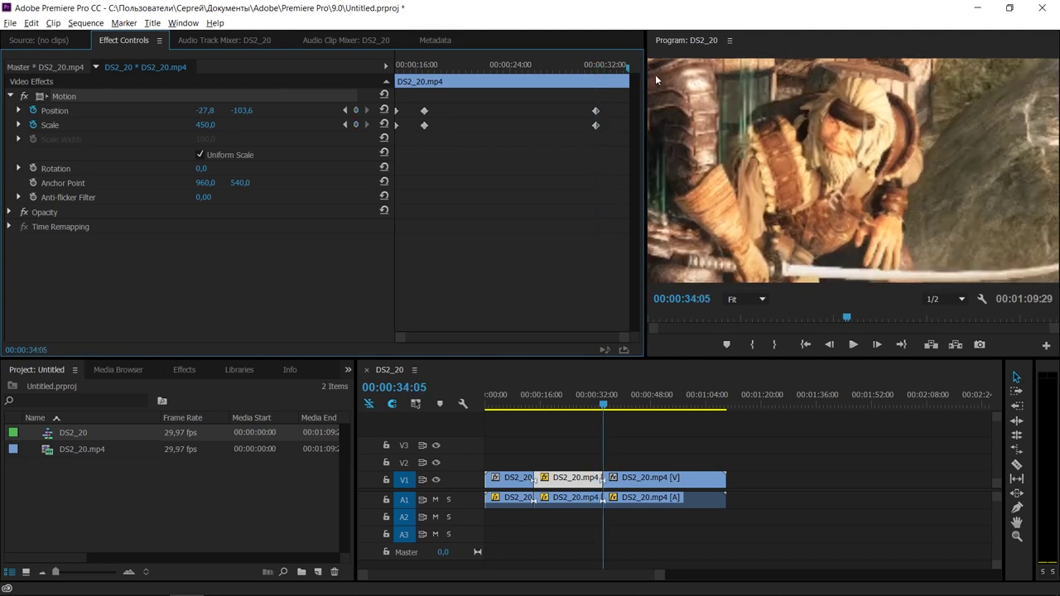
pyautogui.click(383, 110)
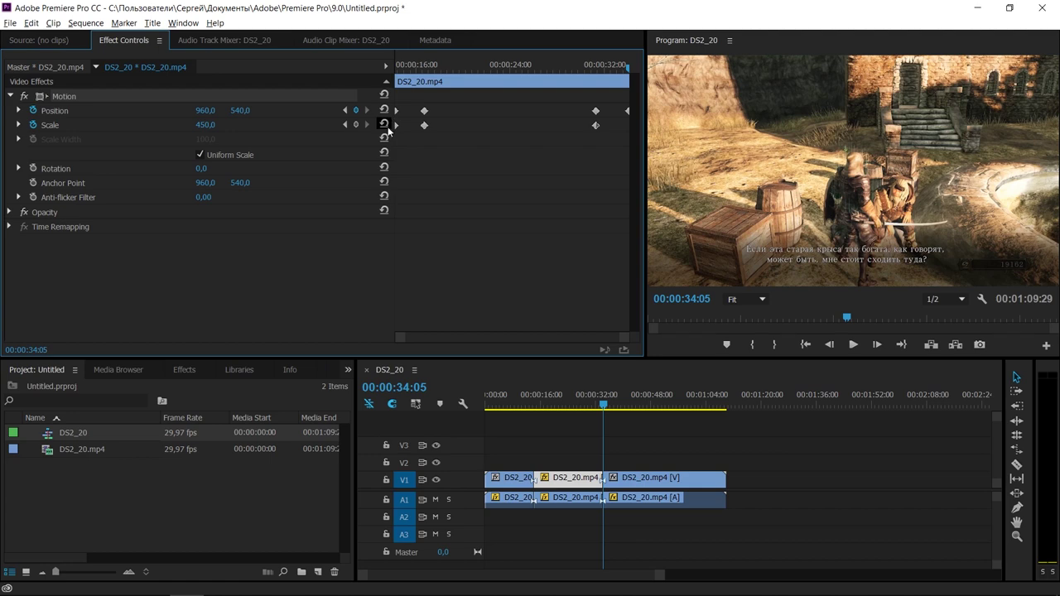
pyautogui.click(385, 125)
pyautogui.click(588, 404)
pyautogui.press('space')
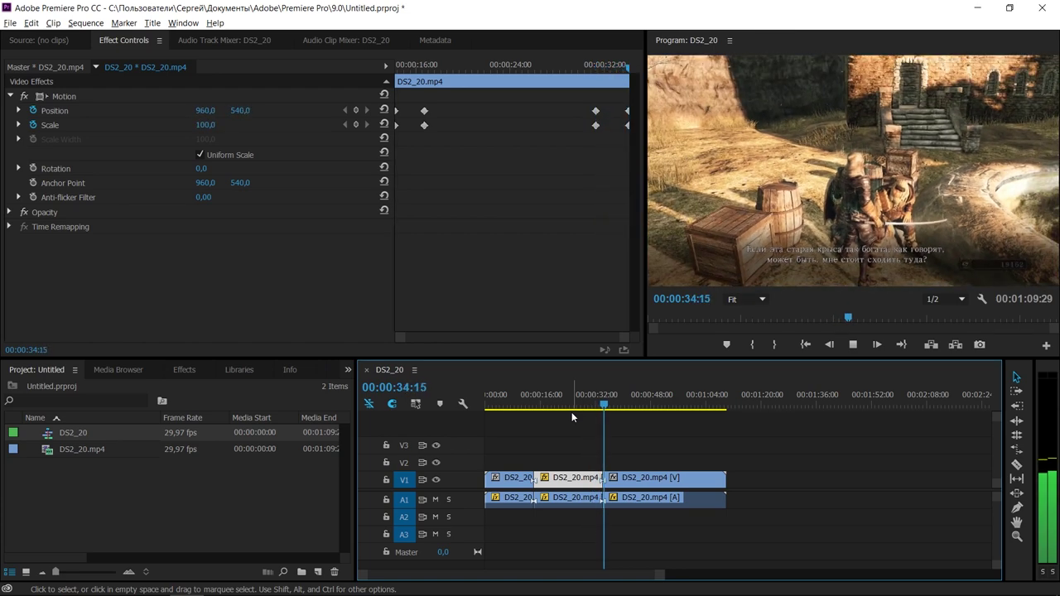
pyautogui.press('space')
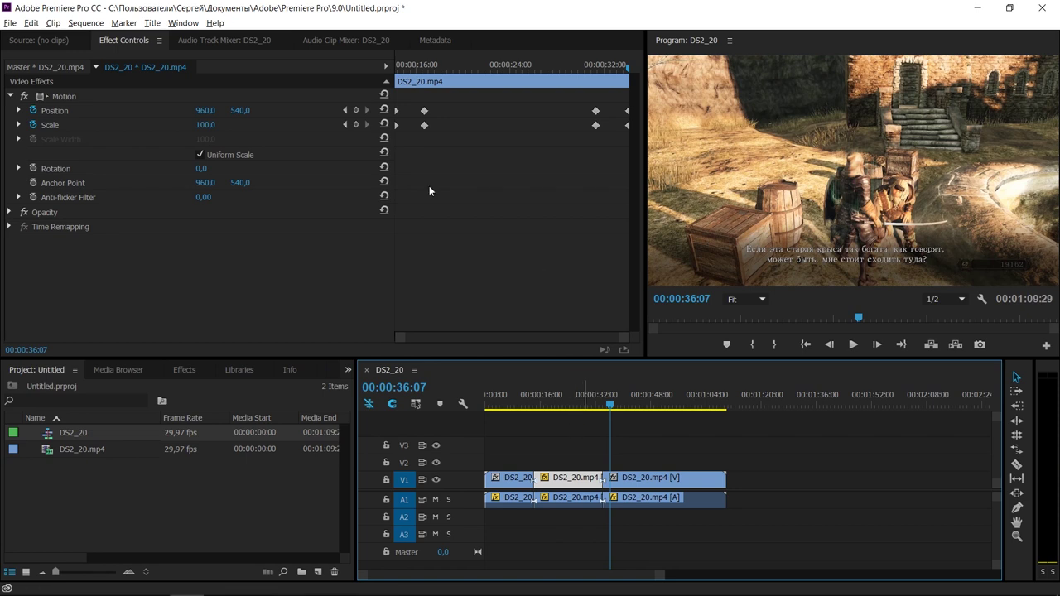
# Line up the zoom-in Scale keyframe with the Position keyframe and preview from about 00:00:13.
pyautogui.click(457, 115)
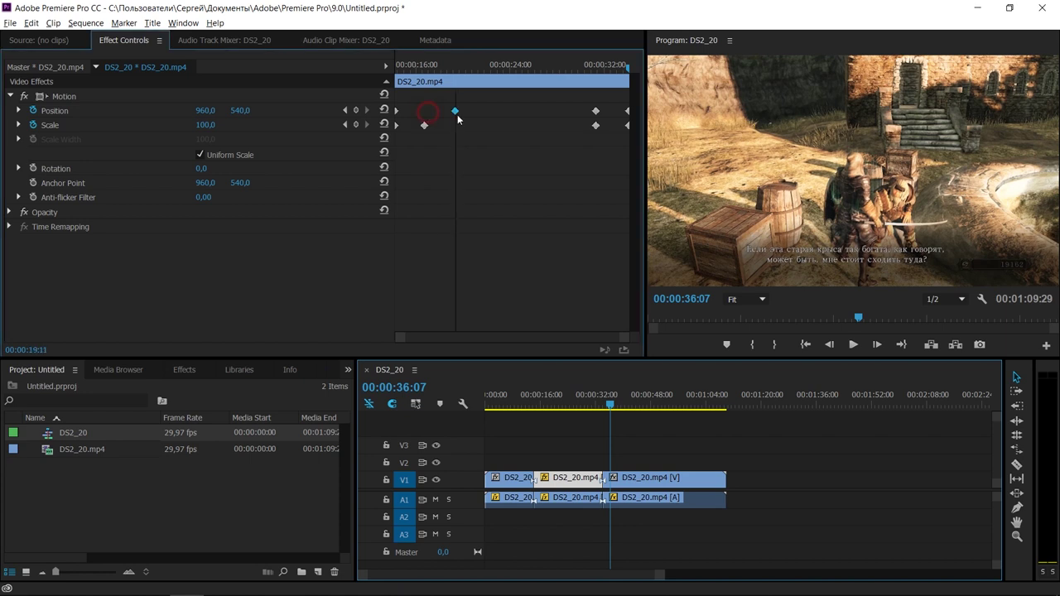
pyautogui.moveTo(457, 114); pyautogui.dragTo(416, 111)
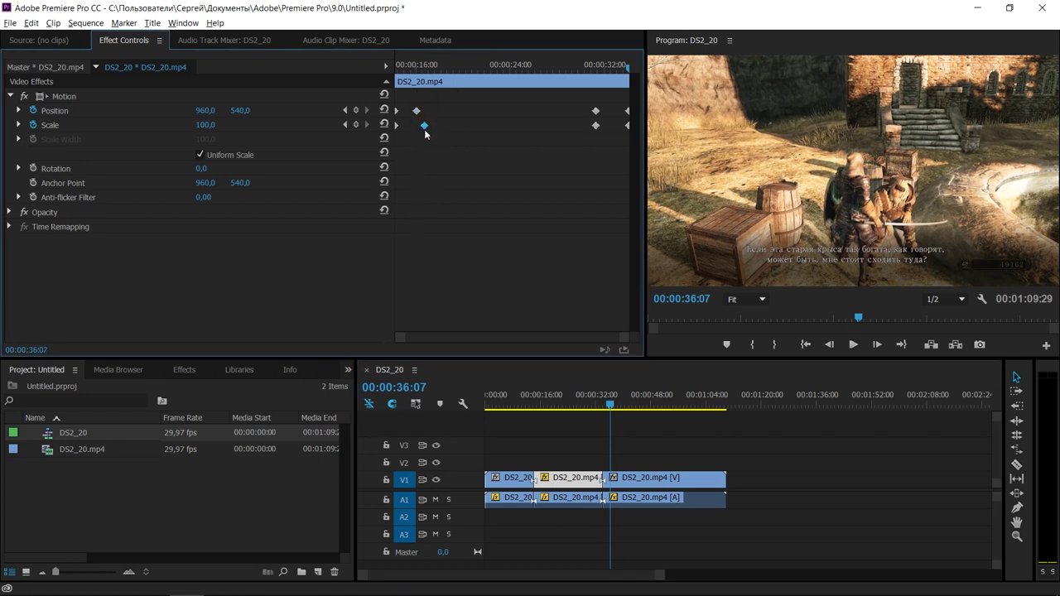
pyautogui.moveTo(424, 128); pyautogui.dragTo(417, 126)
pyautogui.click(532, 397)
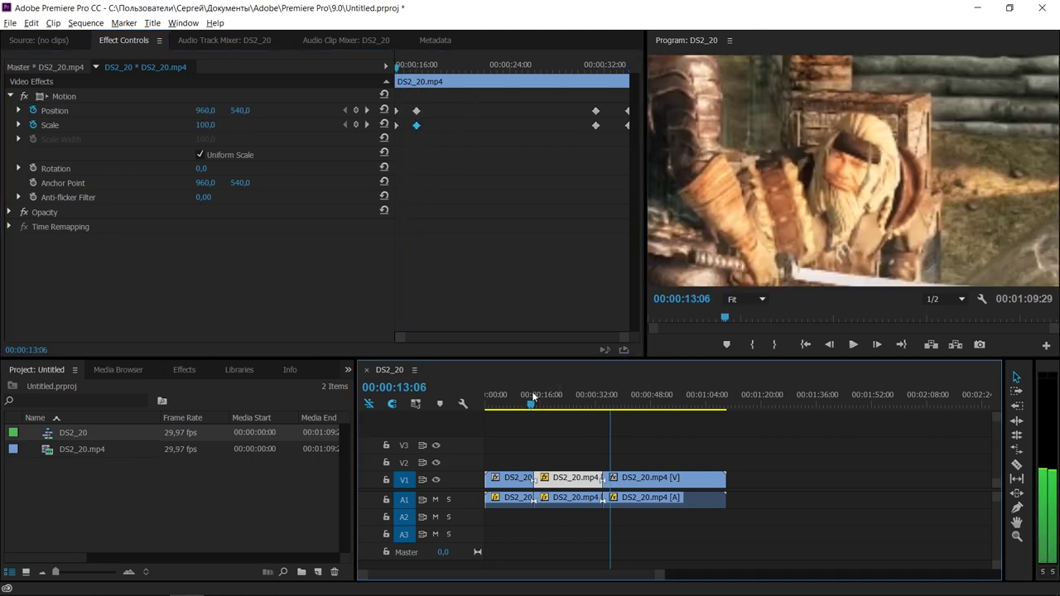
pyautogui.press('space')
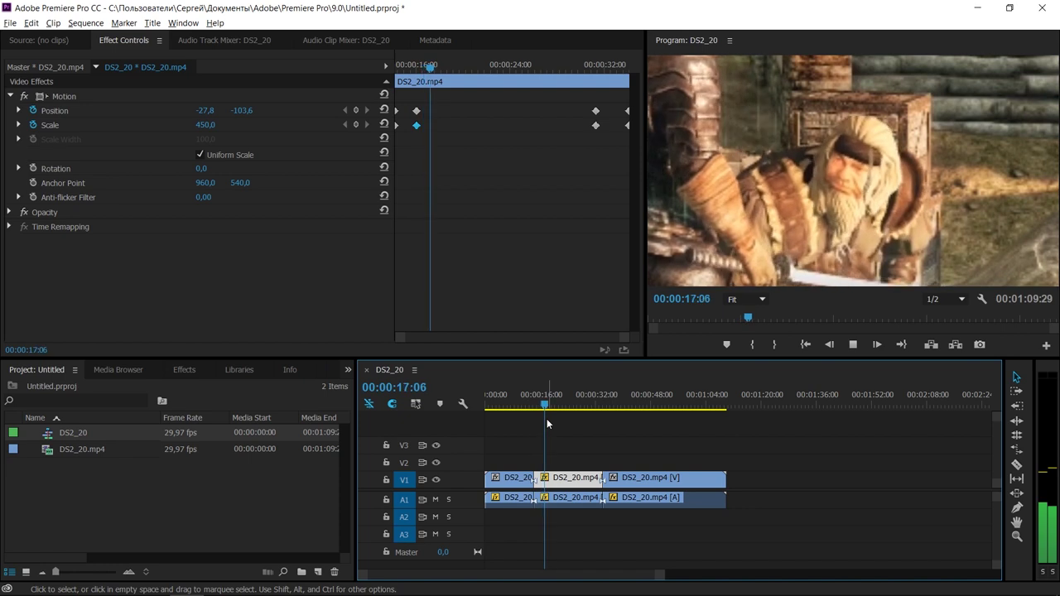
pyautogui.press('space')
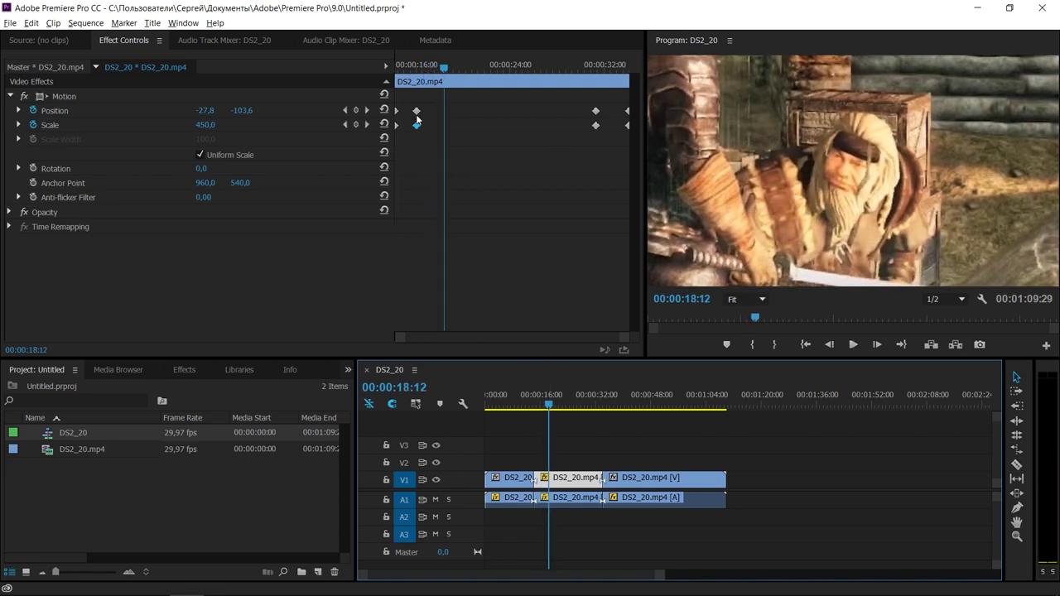
# Shift the zoom-in keyframes slightly later and replay the adjusted zoom-in.
pyautogui.moveTo(416, 112)
pyautogui.mouseDown()
pyautogui.moveTo(462, 112)
pyautogui.moveTo(463, 125)
pyautogui.mouseUp()
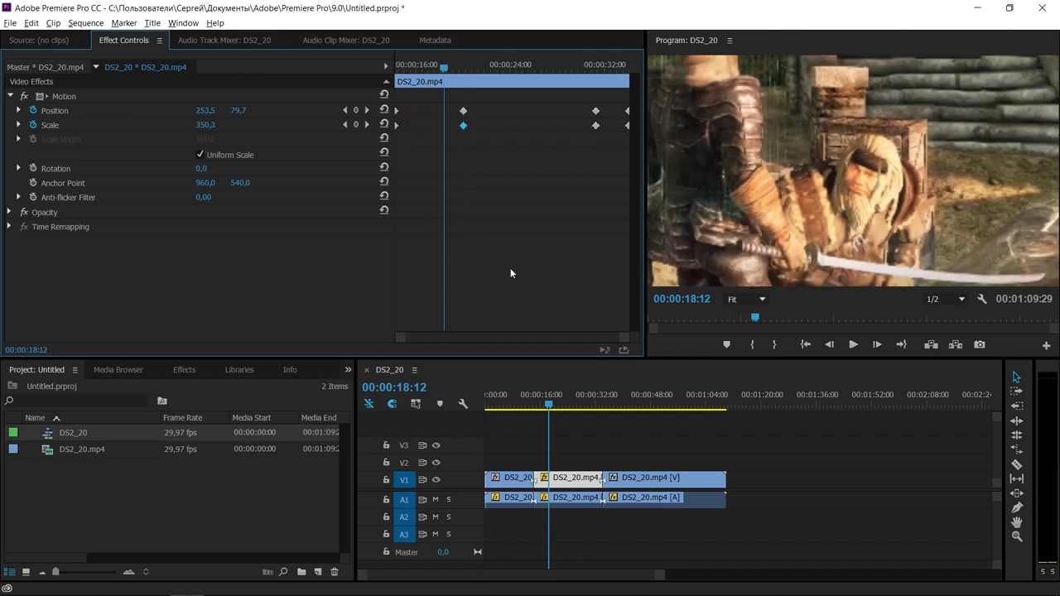
pyautogui.click(534, 397)
pyautogui.click(531, 397)
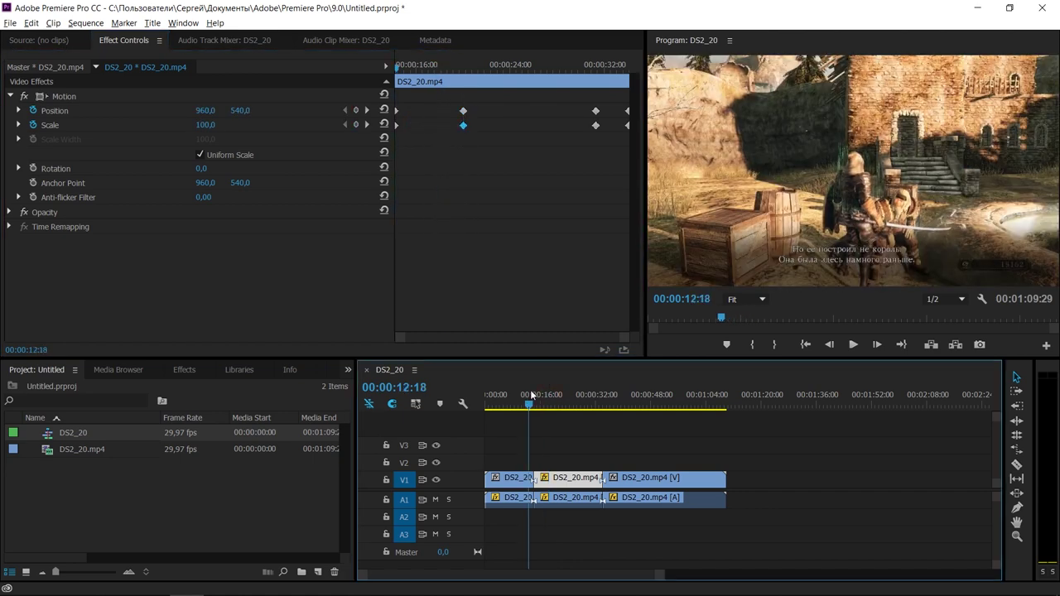
pyautogui.press('space')
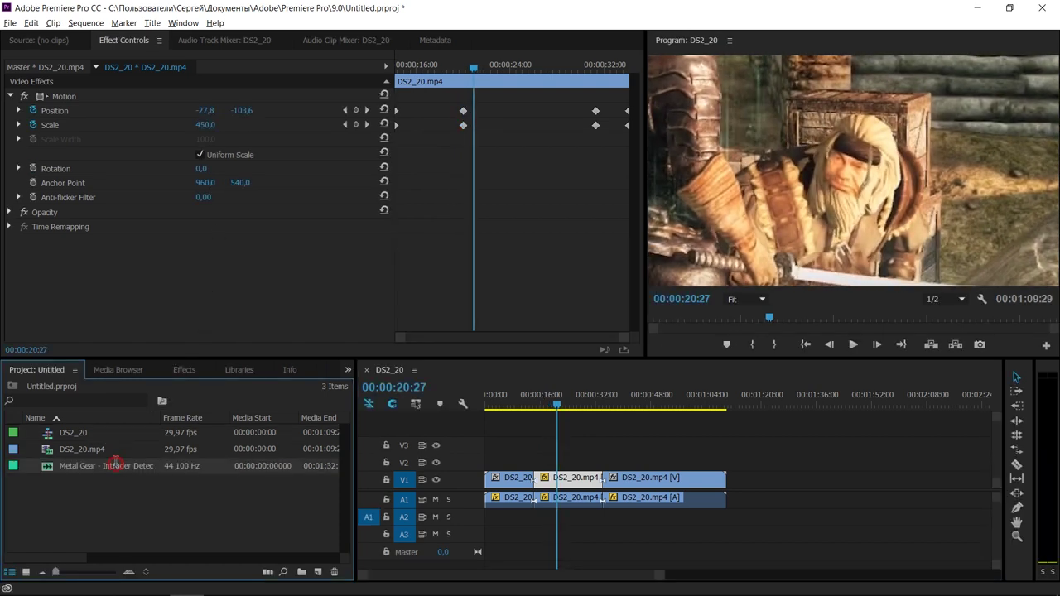
# Trim the Metal Gear mp3 to its opening second and overwrite it onto A2 at 00:00:14:06.
pyautogui.click(115, 463)
pyautogui.click(43, 467)
pyautogui.doubleClick(43, 468)
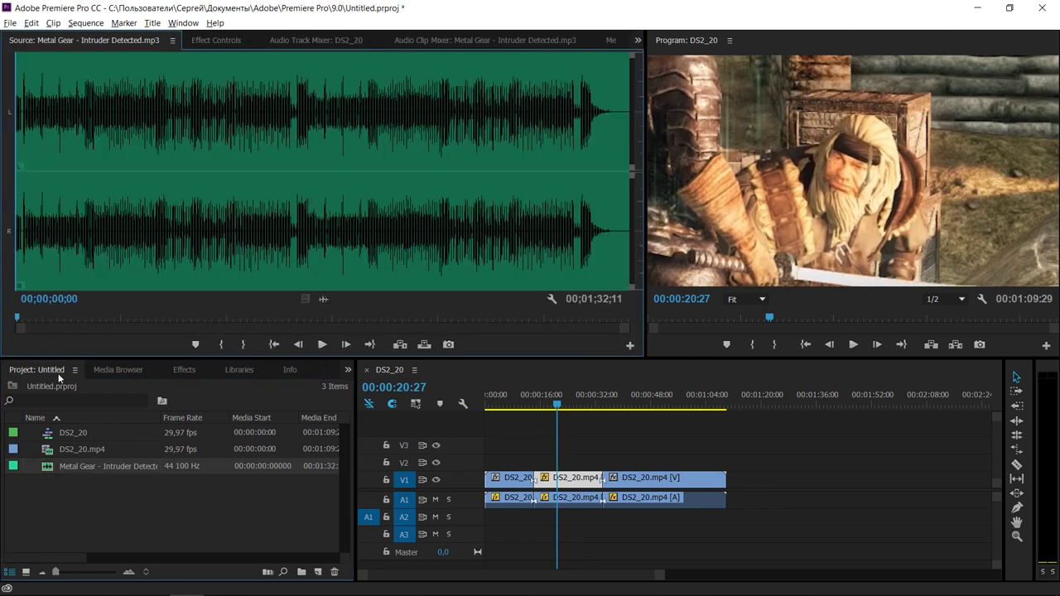
pyautogui.press('space')
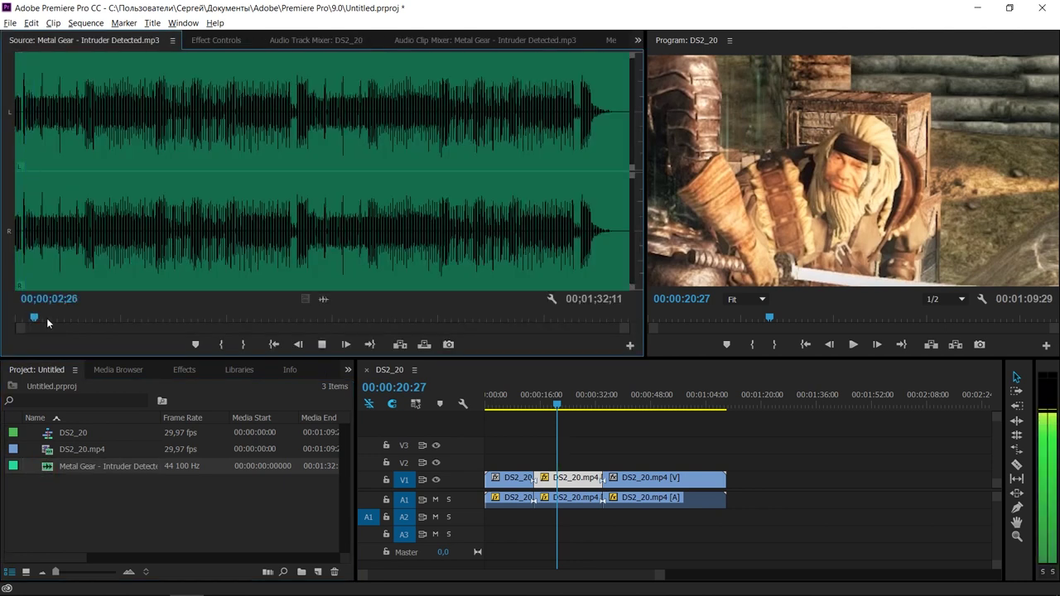
pyautogui.moveTo(47, 318); pyautogui.dragTo(22, 318)
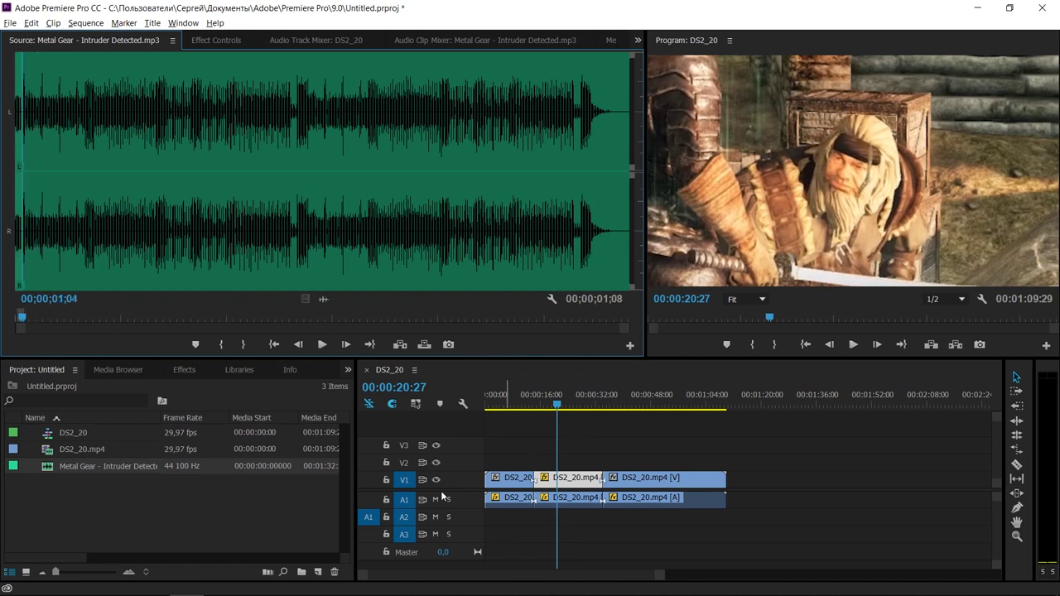
pyautogui.click(367, 498)
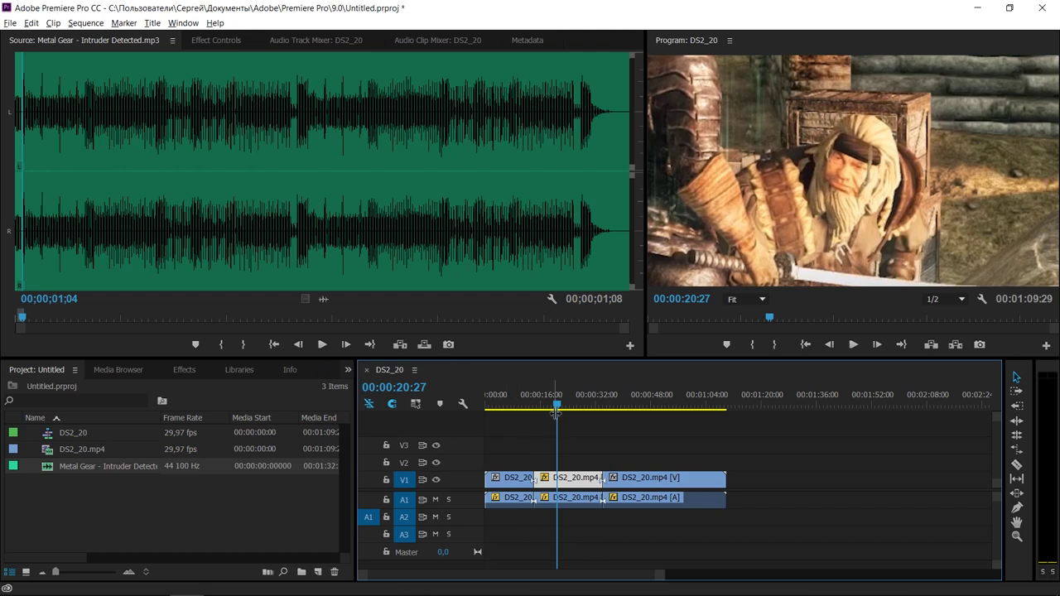
pyautogui.moveTo(556, 405); pyautogui.dragTo(535, 405)
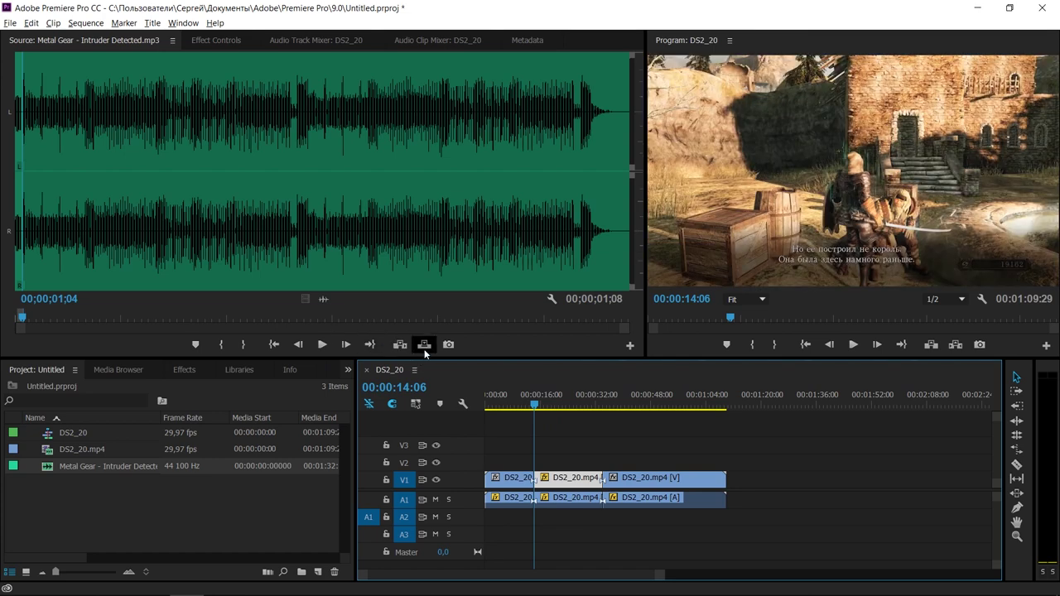
pyautogui.click(423, 344)
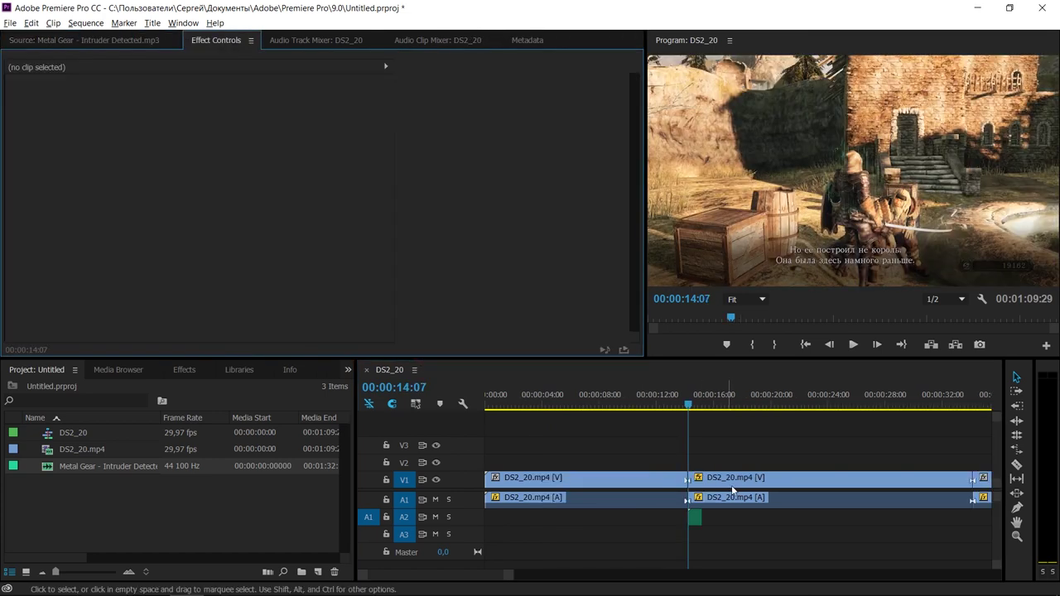
# Drag the middle clip's Position and Scale zoom keyframes to 00:00:15:07 and replay from 00:00:13:17.
pyautogui.click(731, 485)
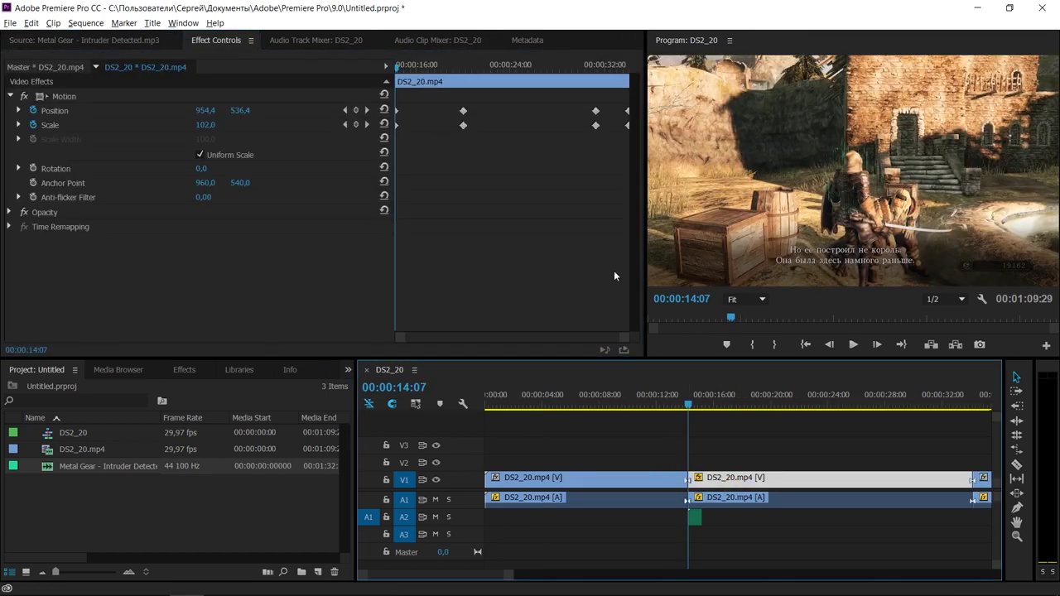
pyautogui.click(702, 406)
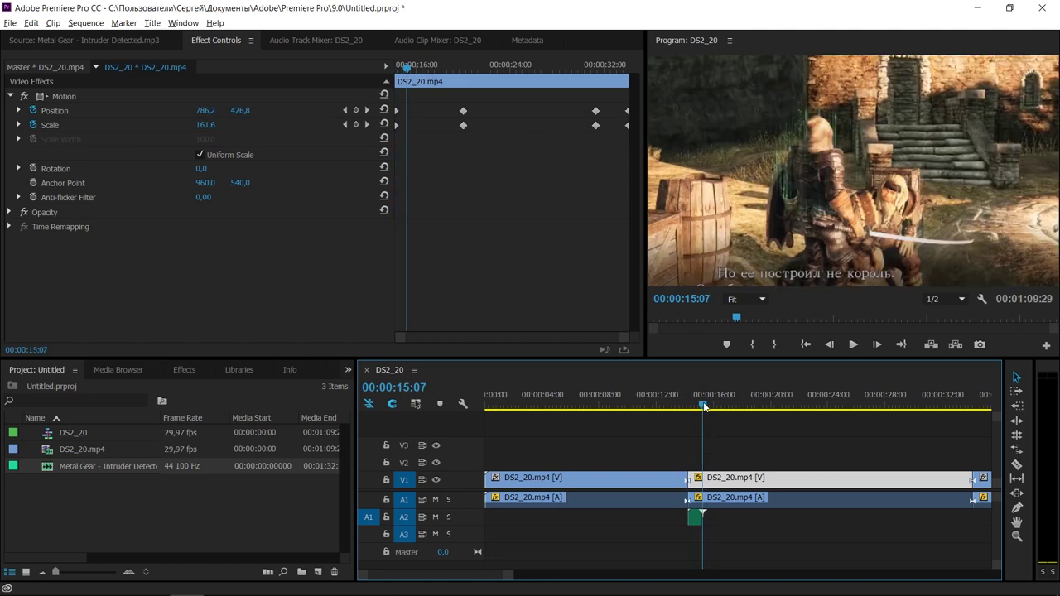
pyautogui.moveTo(464, 110); pyautogui.dragTo(408, 111)
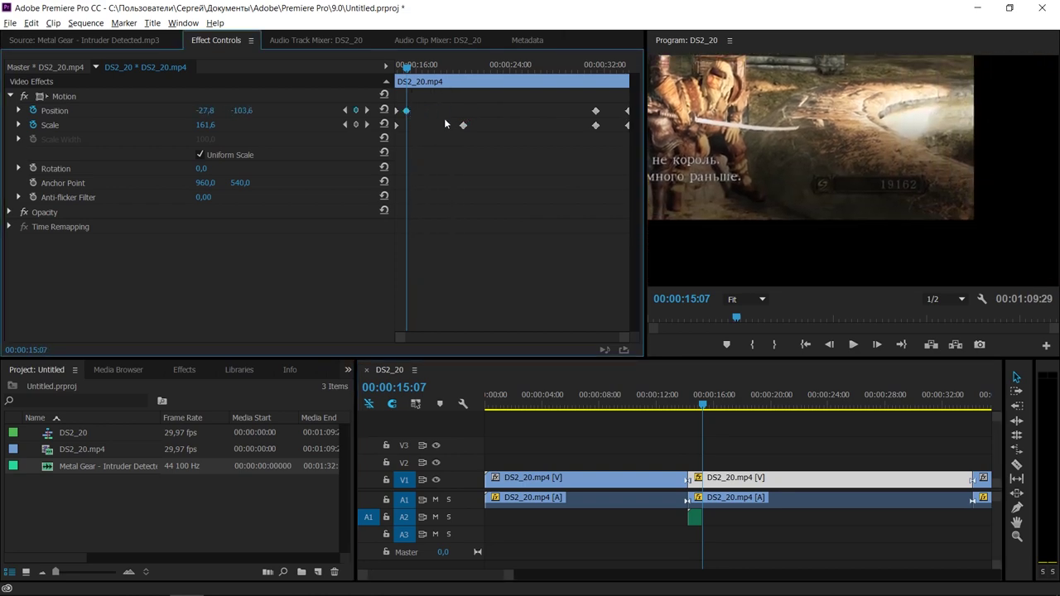
pyautogui.moveTo(465, 126); pyautogui.dragTo(407, 126)
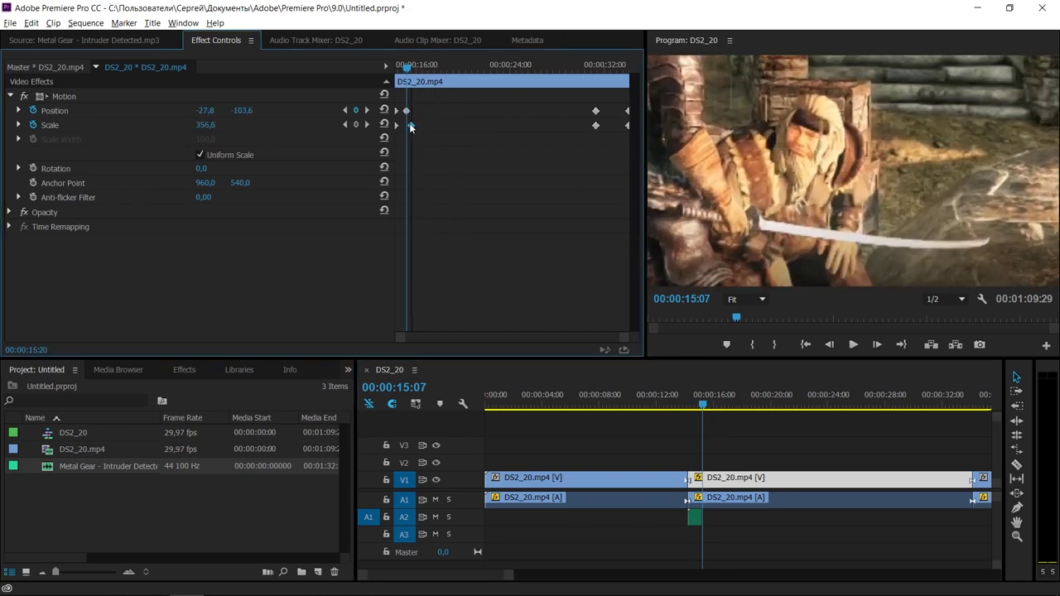
pyautogui.click(679, 402)
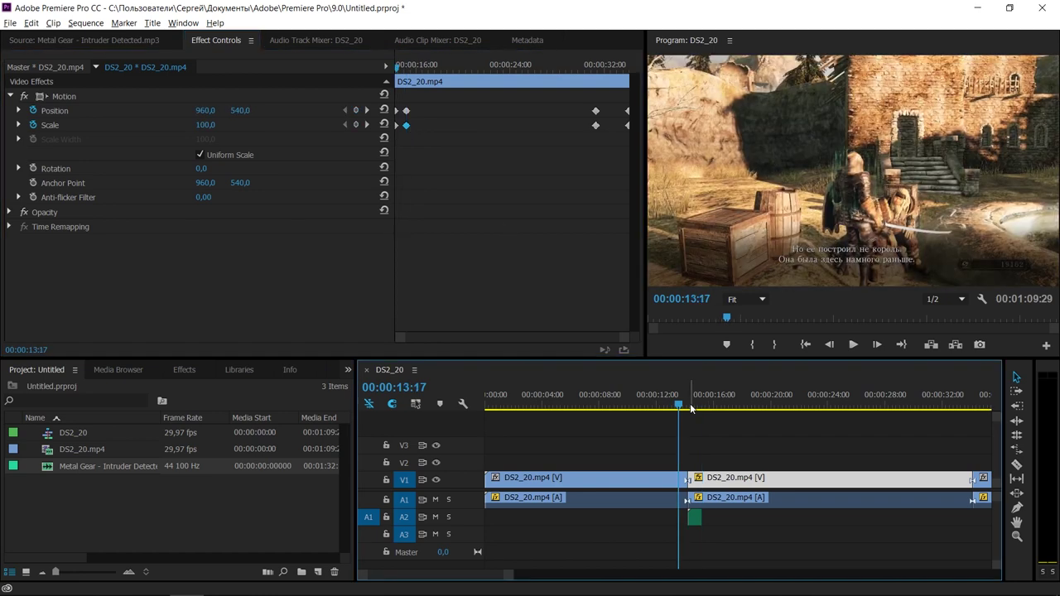
pyautogui.press('space')
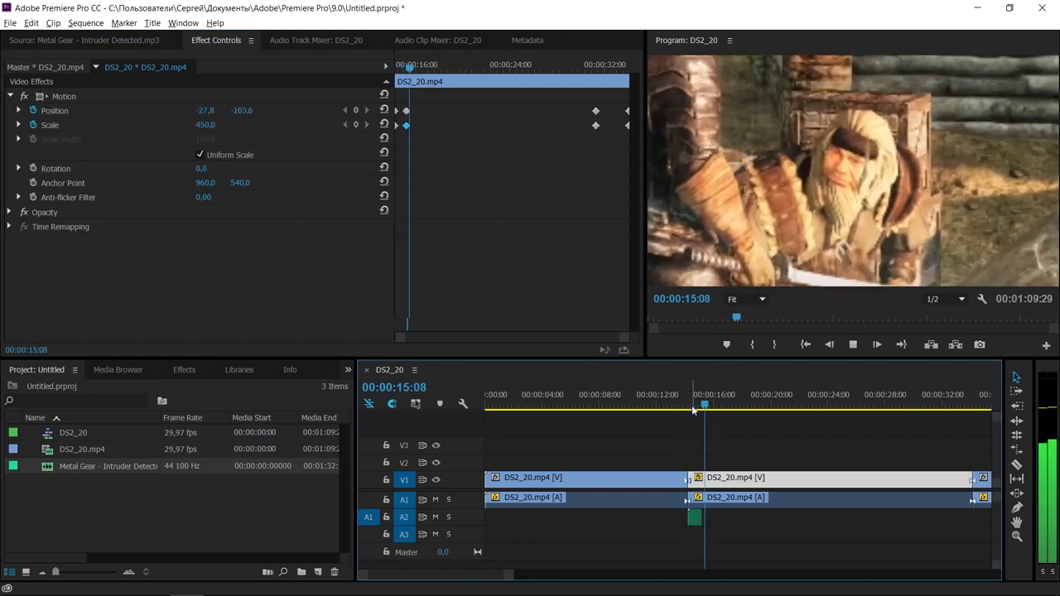
pyautogui.press('space')
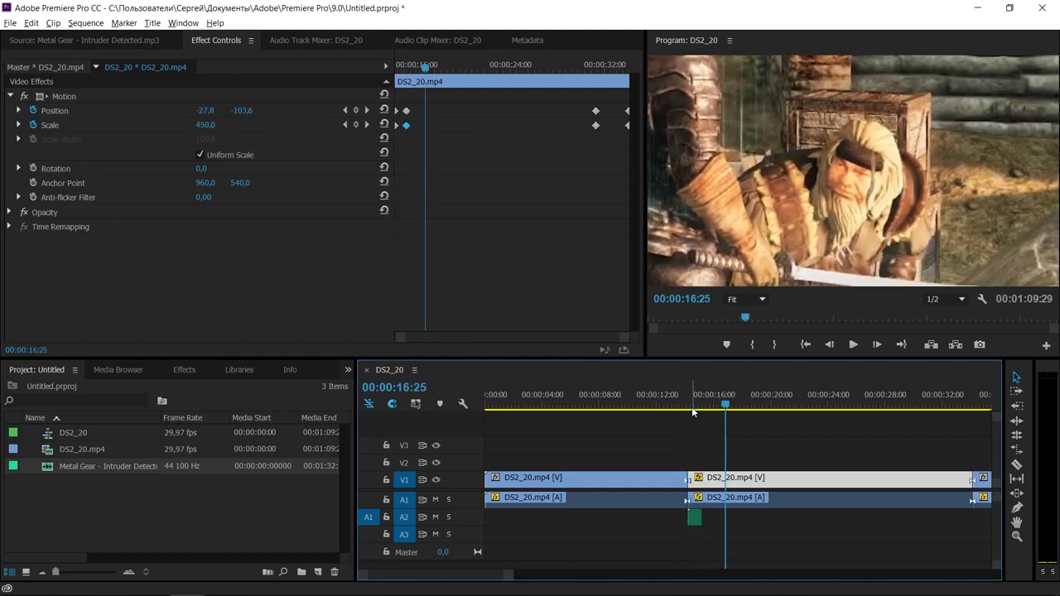